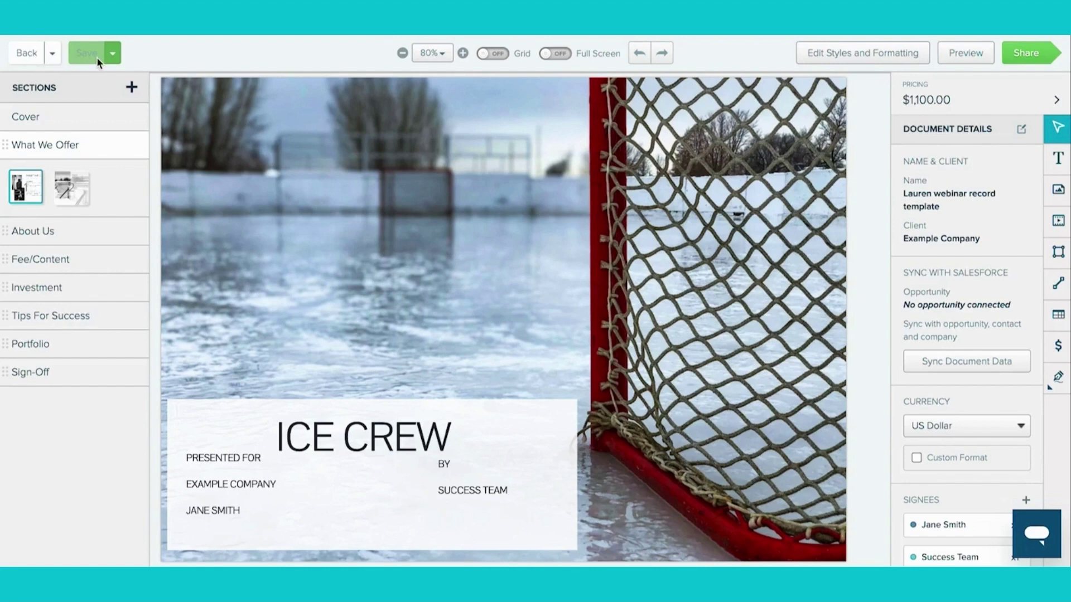
Check the editor's exit and extra saving options, then open the About Us section's ⋮ menu.
{"action": "left_click", "coordinate": [53, 56]}
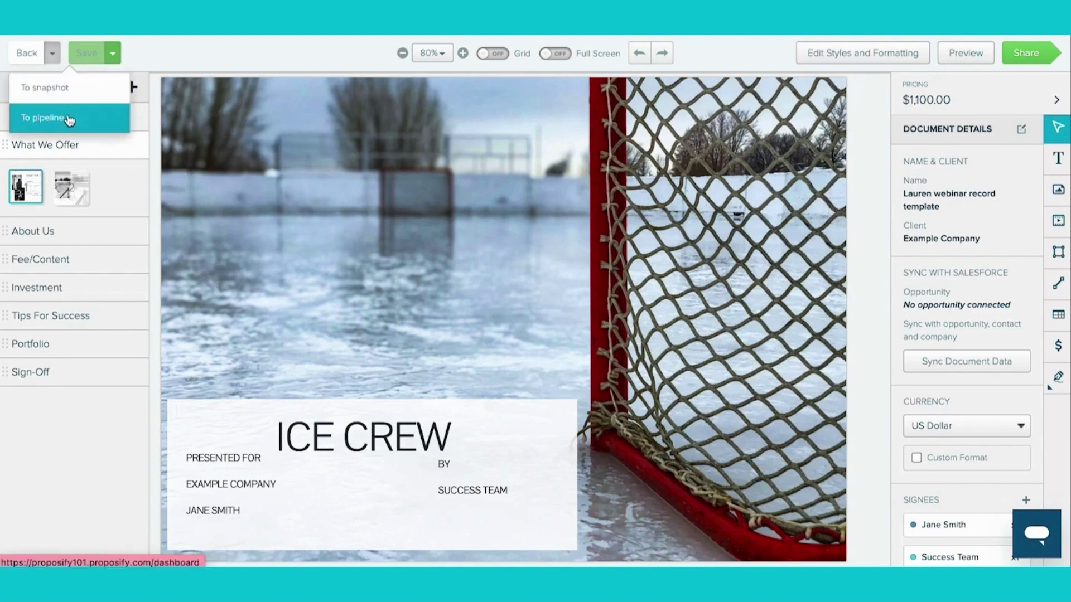
{"action": "left_click", "coordinate": [113, 55]}
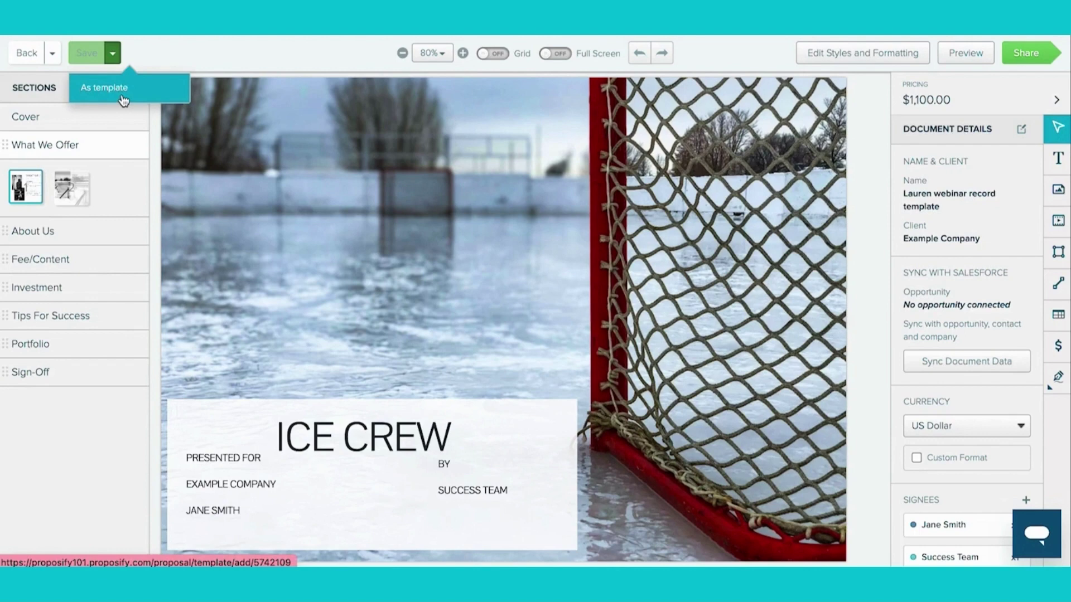
{"action": "left_click", "coordinate": [76, 433]}
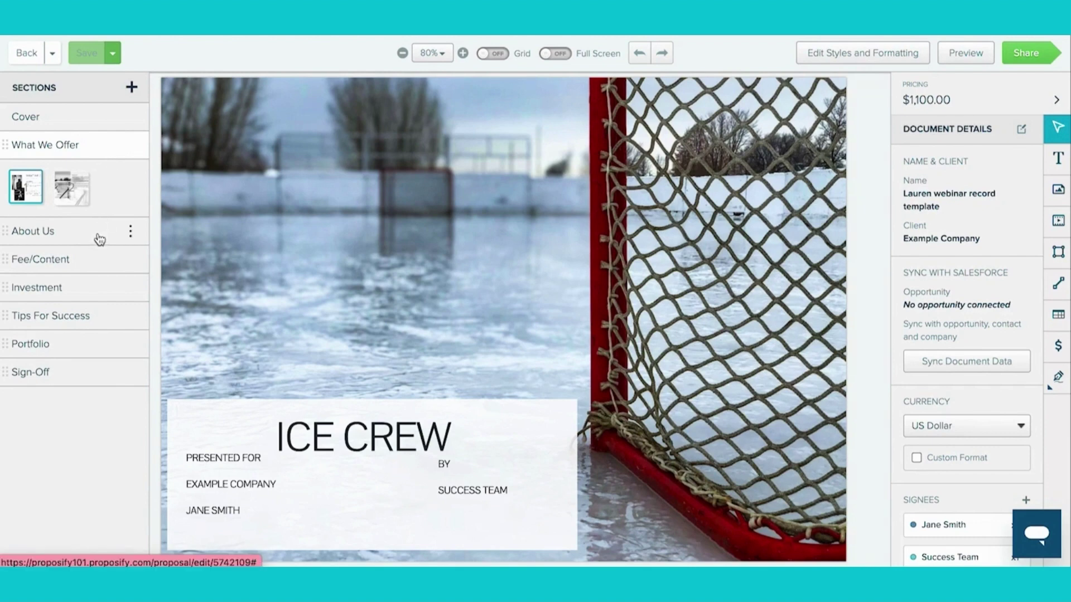
{"action": "left_click", "coordinate": [132, 230]}
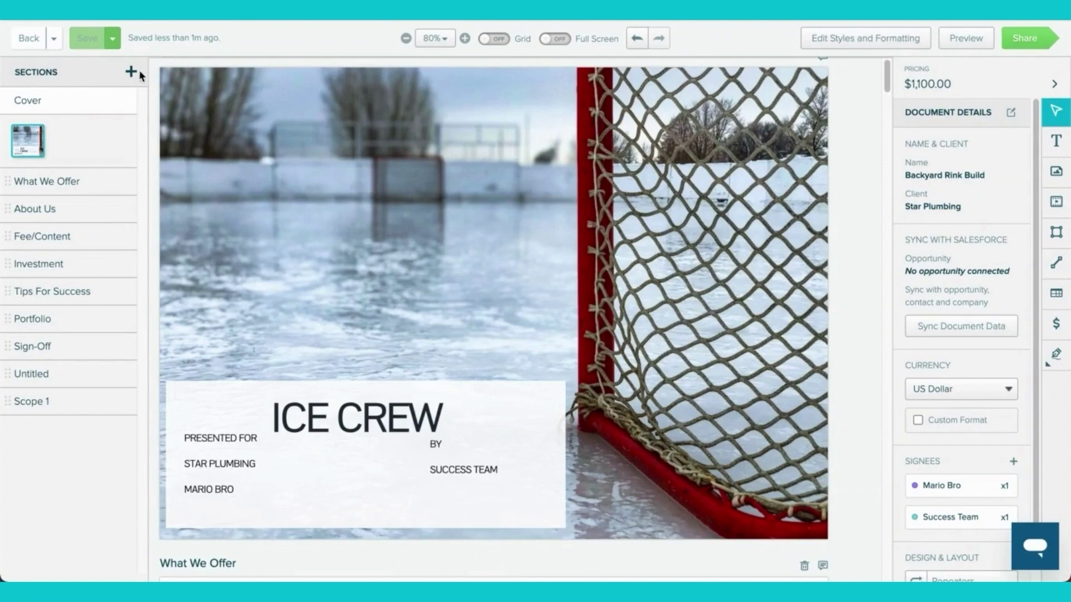
Add a Page Flow section after the Cover and name it 'Page Flow'.
{"action": "left_click", "coordinate": [131, 73]}
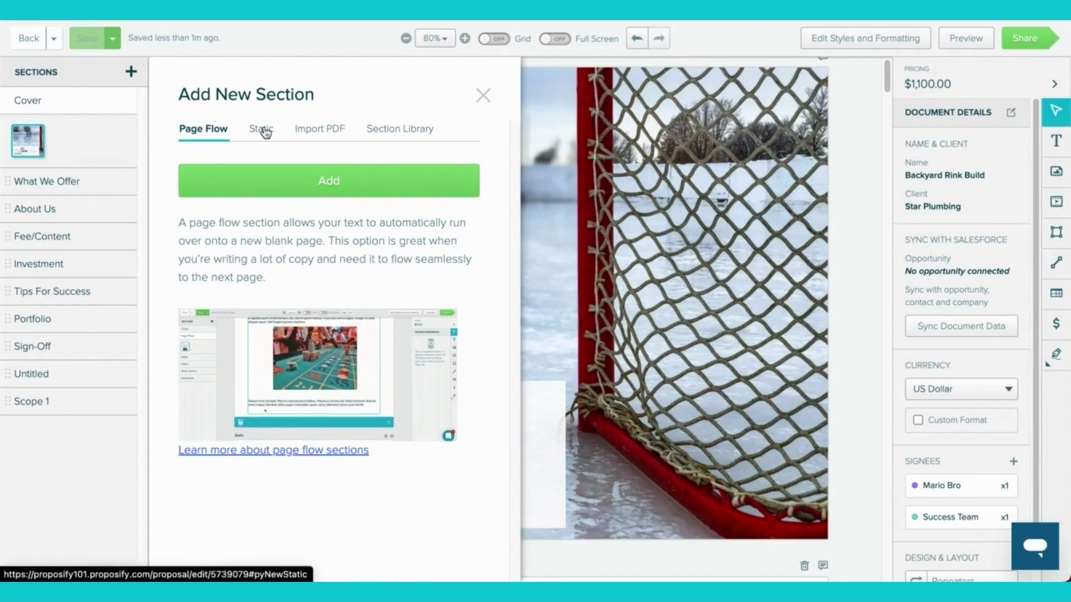
{"action": "left_click", "coordinate": [277, 180]}
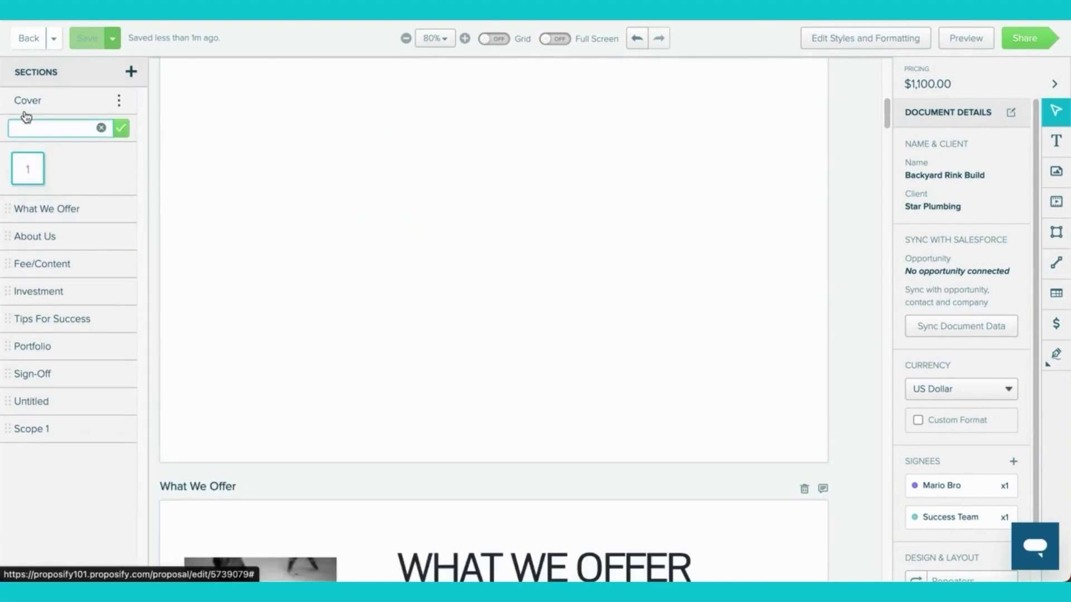
{"action": "type", "text": "Pa"}
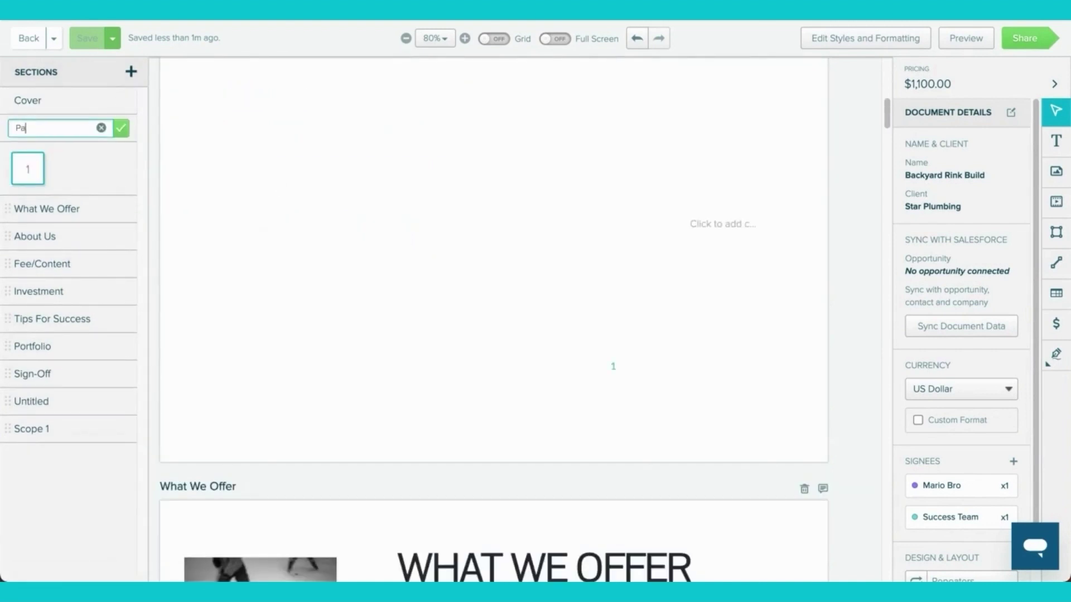
{"action": "type", "text": "ge Flow"}
{"action": "key", "text": "Return"}
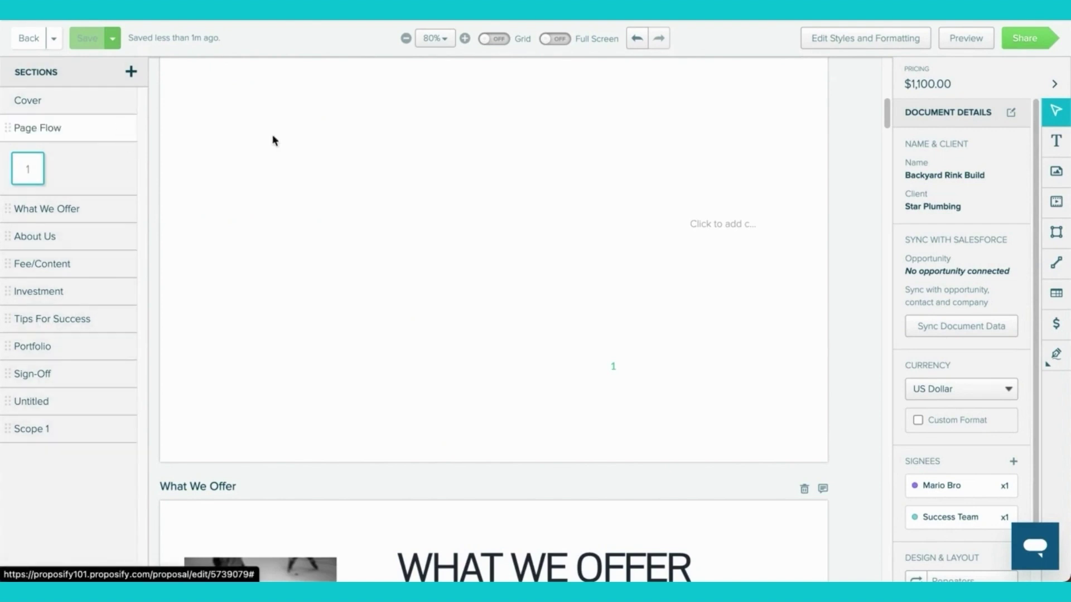
Add blank lines in the section's text box until the text runs onto page 2.
{"action": "left_click", "coordinate": [541, 171]}
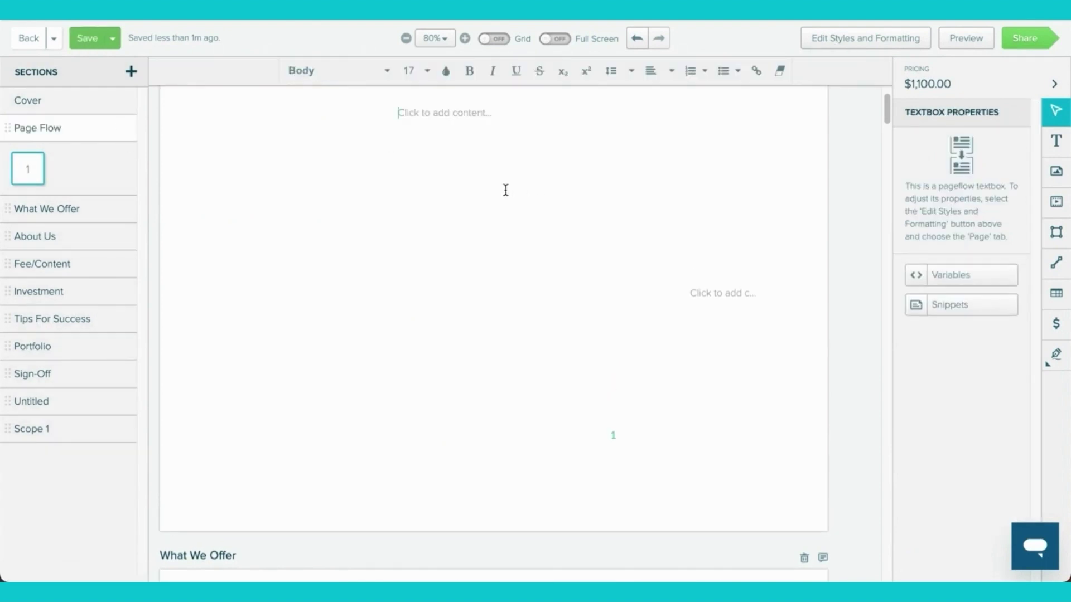
{"action": "left_click", "coordinate": [394, 133]}
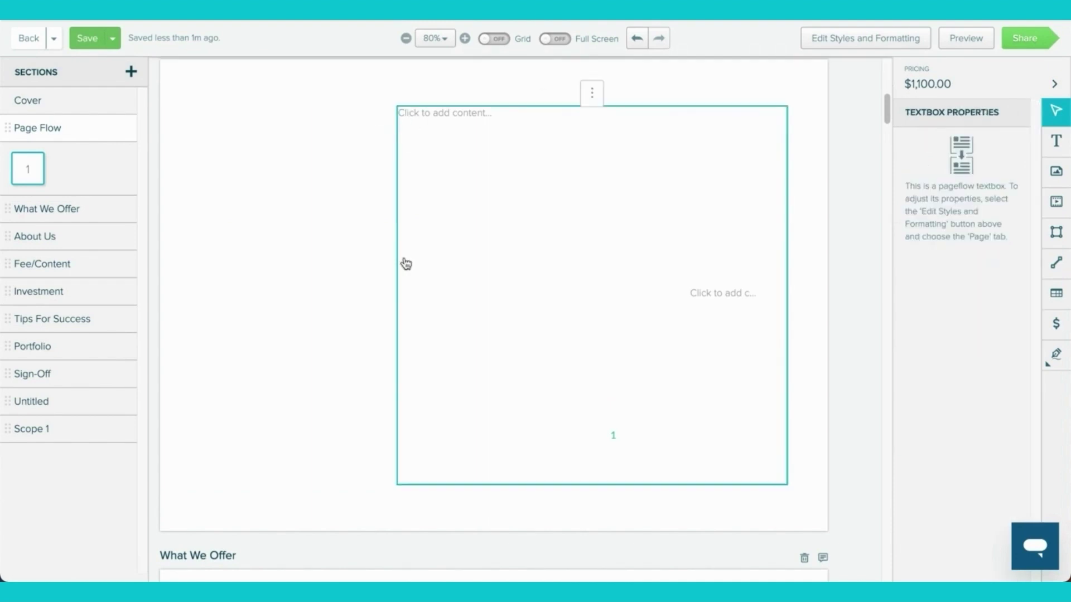
{"action": "left_click", "coordinate": [556, 213]}
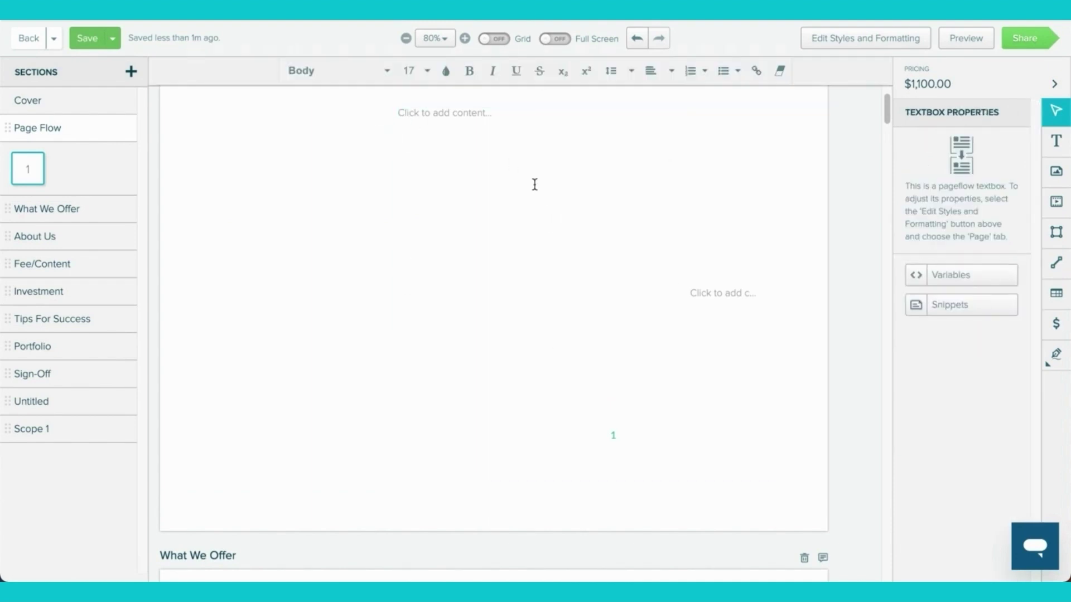
{"action": "key", "text": "Return"}
{"action": "key", "text": "Return"}
{"action": "key", "text": "Return"}
{"action": "key", "text": "Return"}
{"action": "key", "text": "Return"}
{"action": "key", "text": "Return"}
{"action": "key", "text": "Return"}
{"action": "key", "text": "Return"}
{"action": "key", "text": "Return"}
{"action": "key", "text": "Return"}
{"action": "key", "text": "Return"}
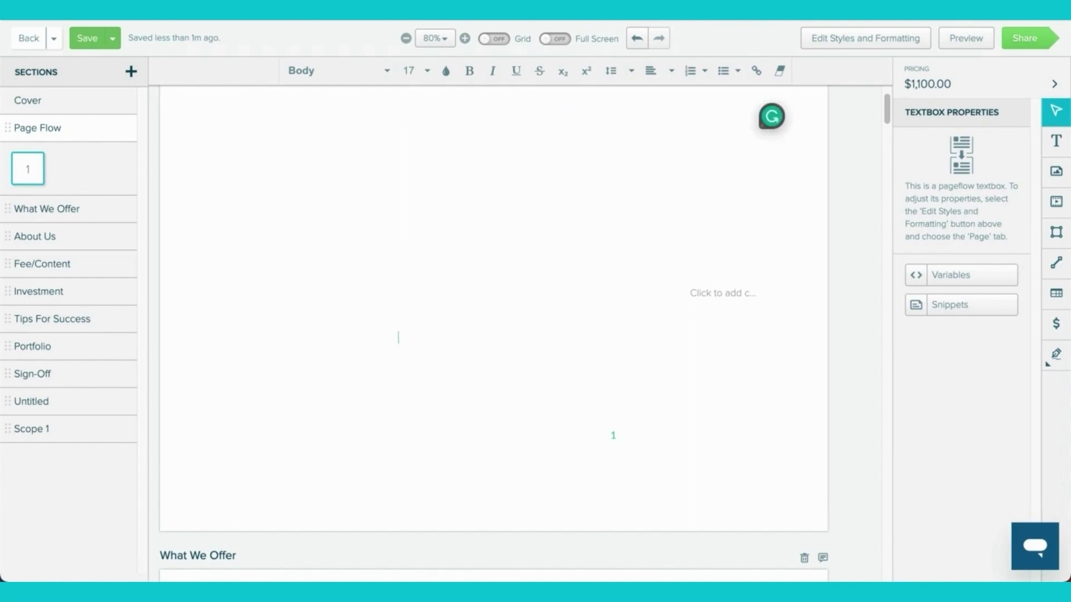
{"action": "key", "text": "Return"}
{"action": "key", "text": "Return"}
{"action": "key", "text": "Return"}
{"action": "key", "text": "Return"}
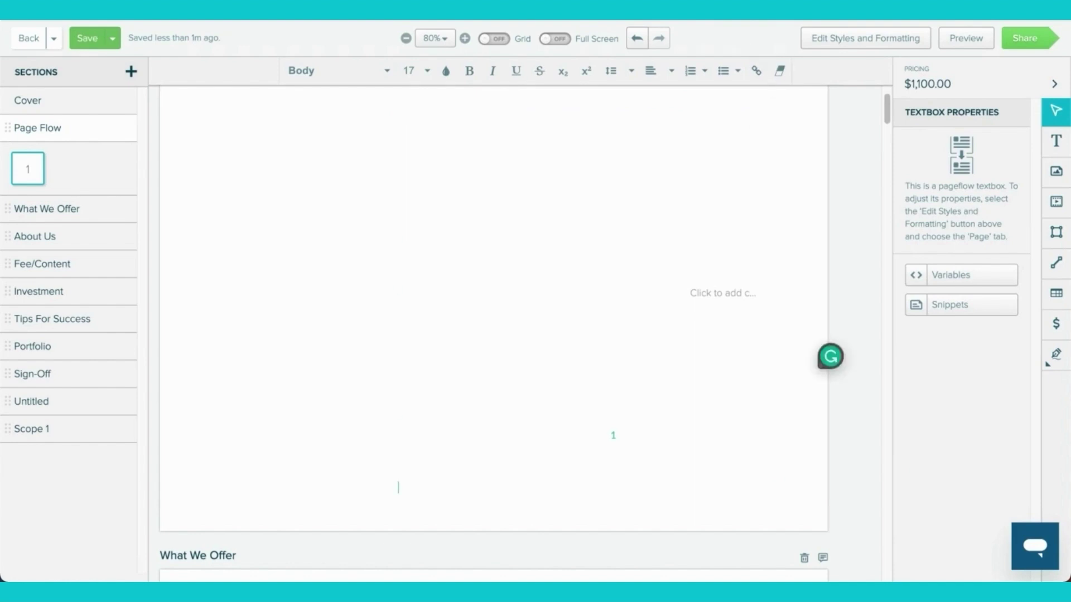
{"action": "key", "text": "Return"}
{"action": "key", "text": "Return"}
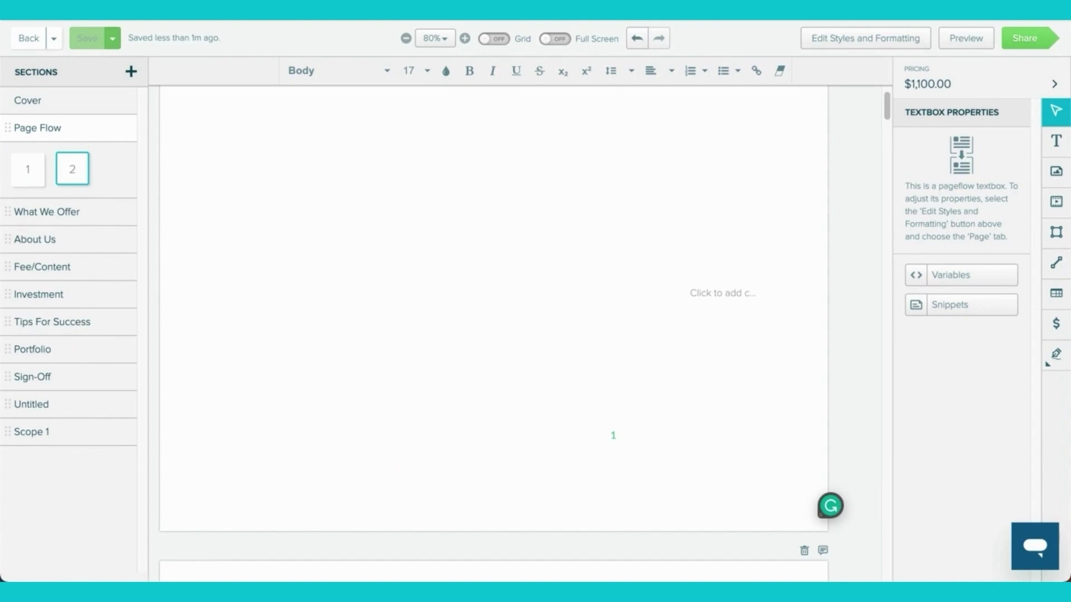
{"action": "scroll", "coordinate": [462, 334], "scroll_direction": "down", "scroll_amount": 4}
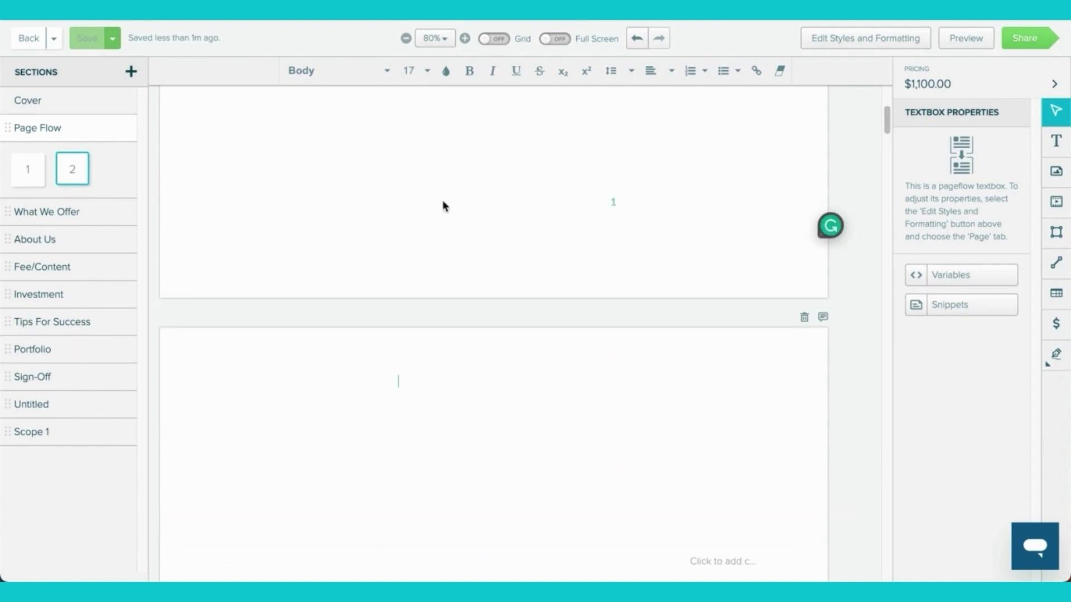
{"action": "left_click", "coordinate": [420, 393]}
Add a Static section below Page Flow and name it 'Static'.
{"action": "left_click", "coordinate": [133, 72]}
{"action": "left_click", "coordinate": [267, 131]}
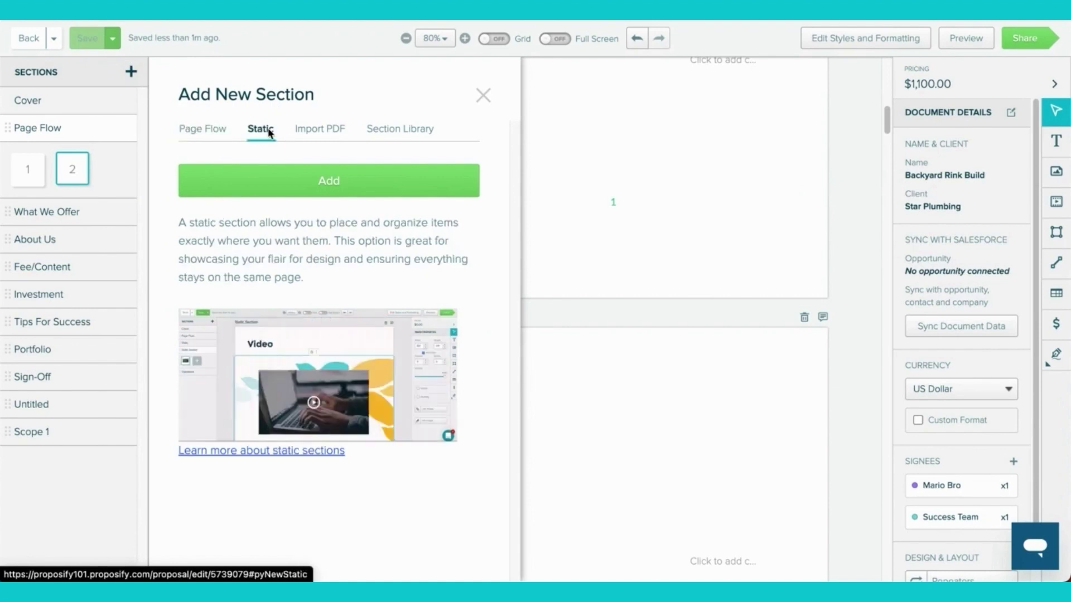
{"action": "left_click", "coordinate": [361, 188]}
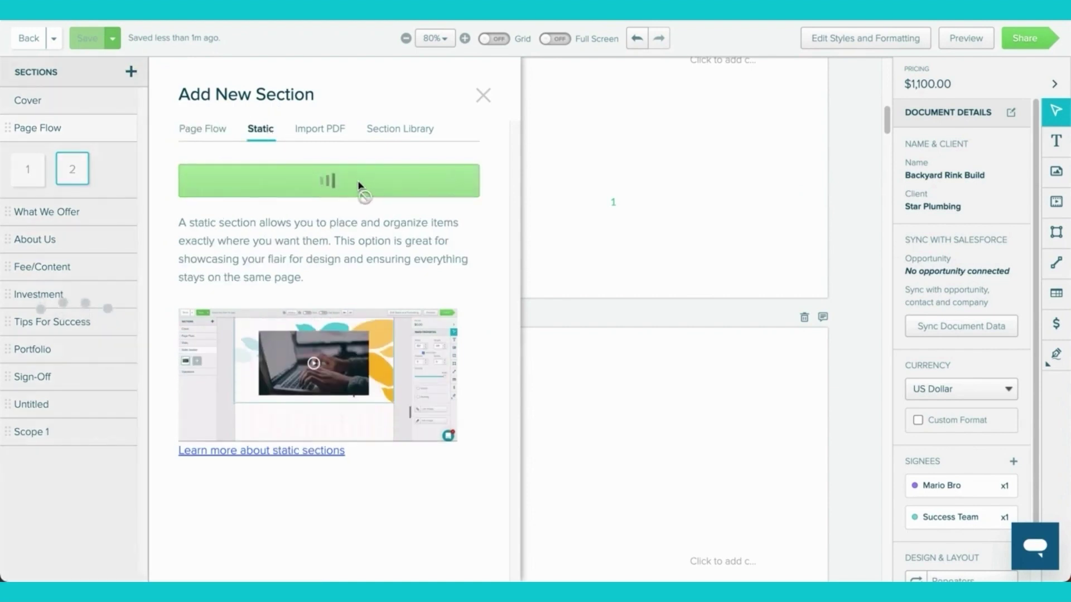
{"action": "type", "text": "Static"}
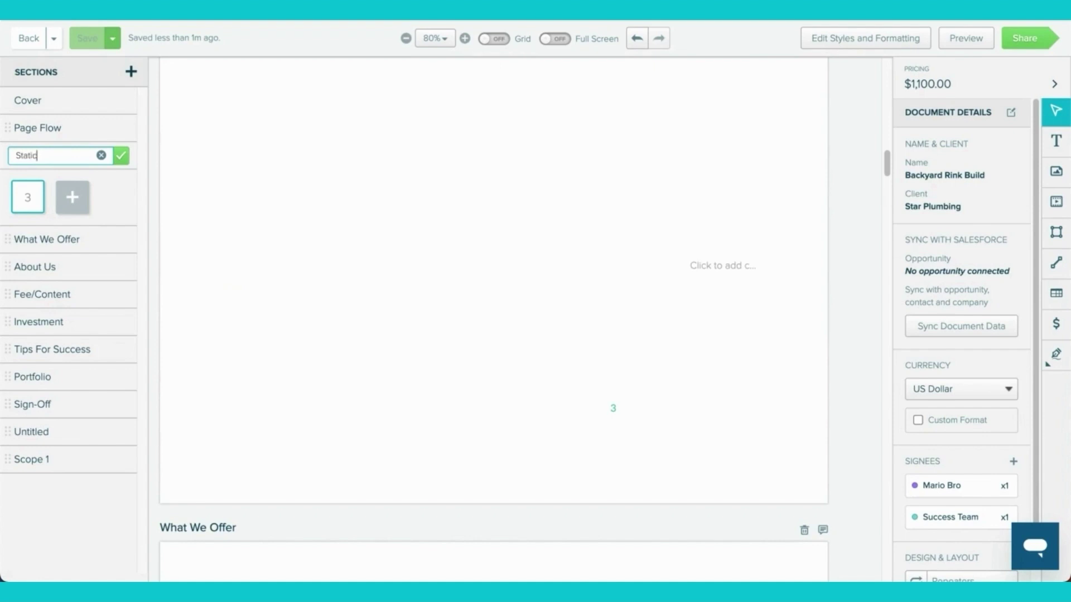
{"action": "key", "text": "Return"}
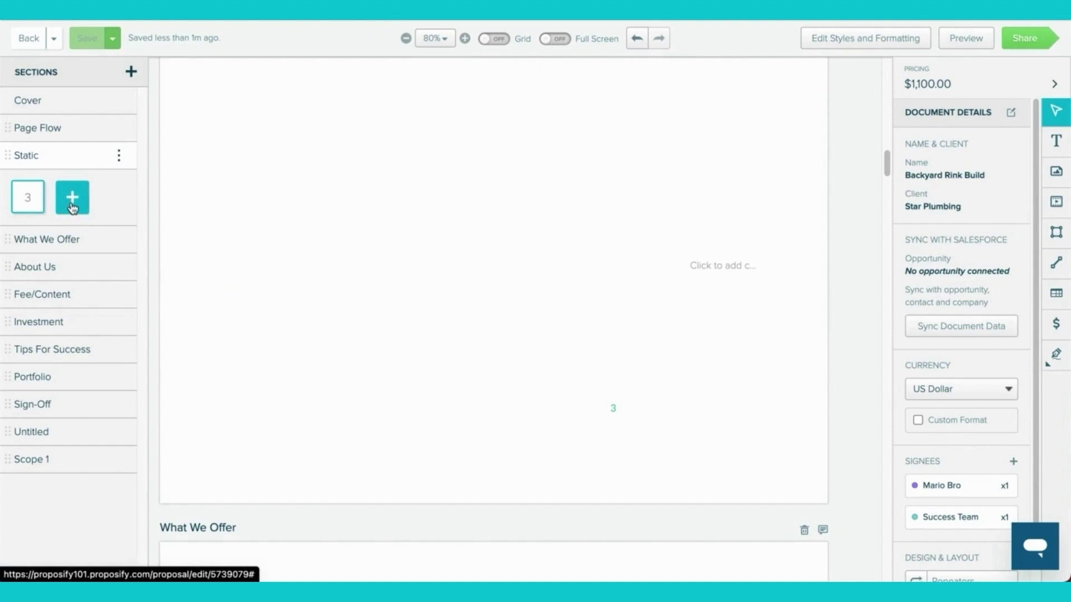
Add a page to the Static section, then delete that extra page 4 again.
{"action": "left_click", "coordinate": [70, 211]}
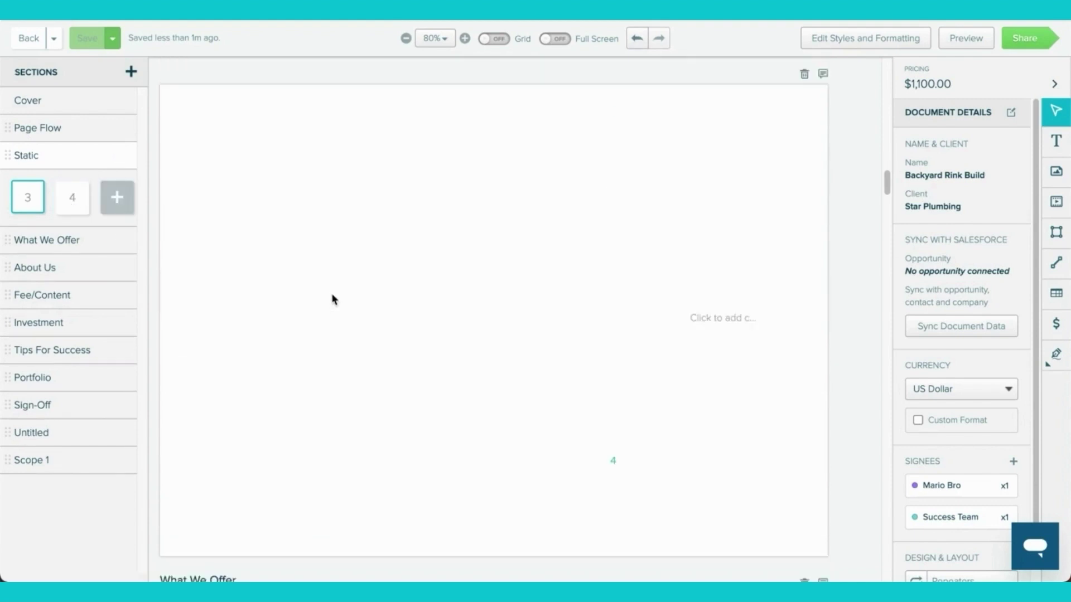
{"action": "left_click", "coordinate": [804, 85]}
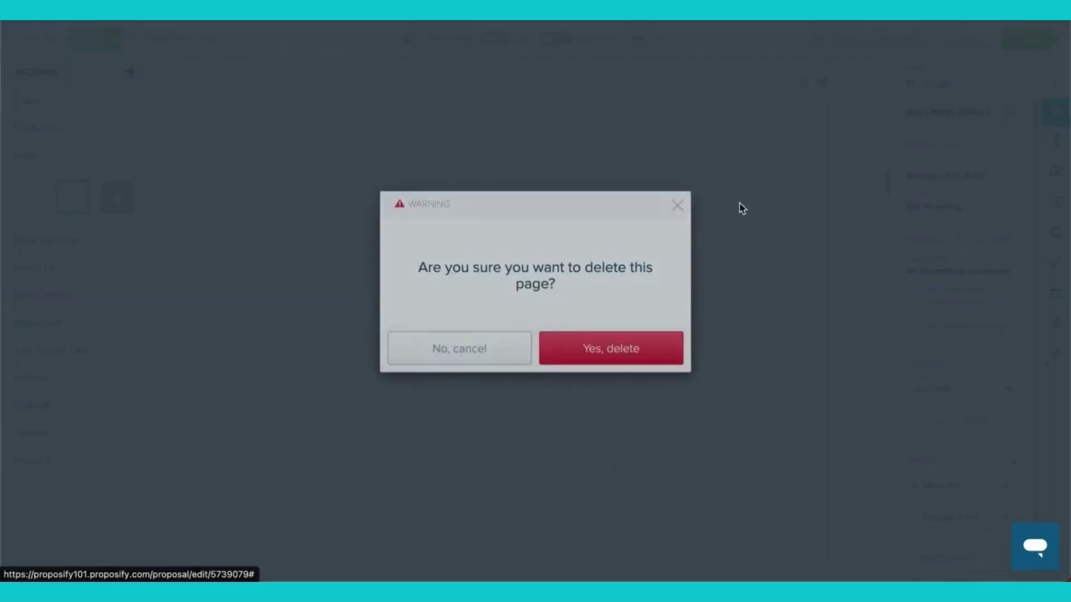
{"action": "left_click", "coordinate": [622, 349]}
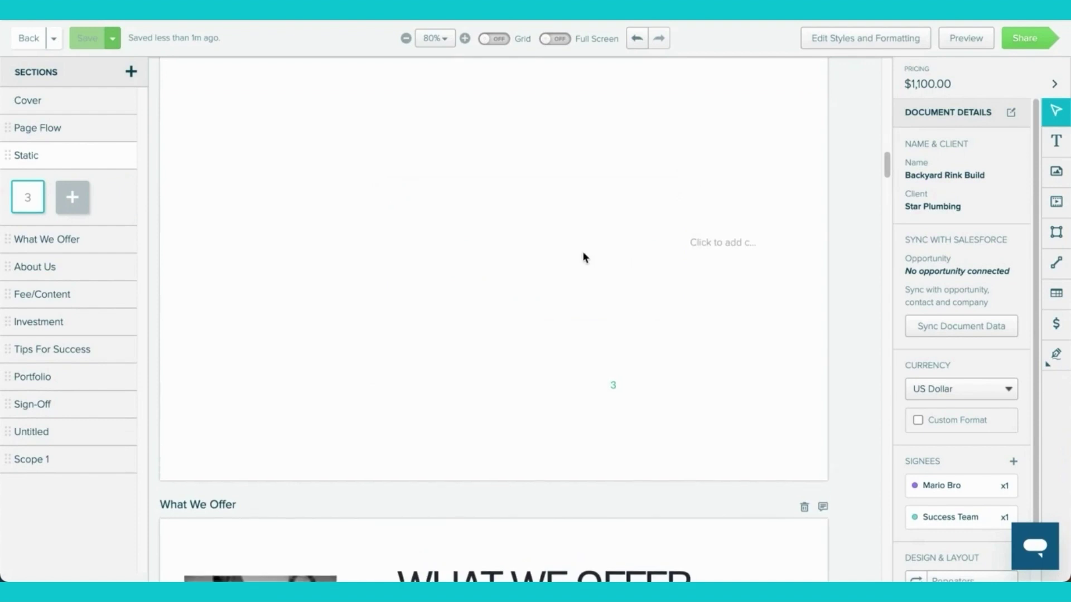
{"action": "left_click", "coordinate": [44, 208]}
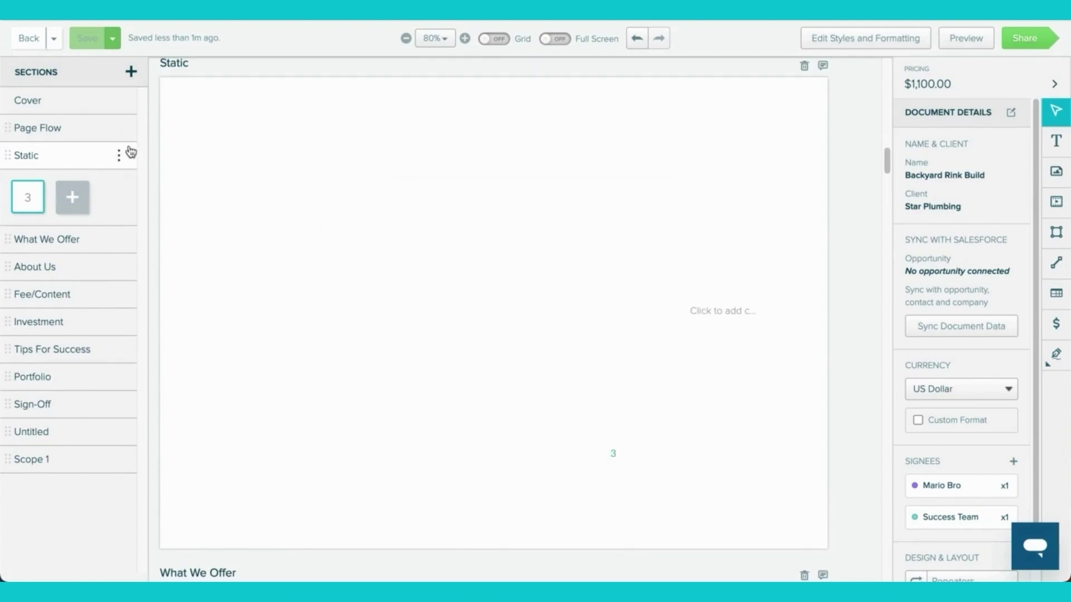
Delete the Page Flow section, then the Static section, confirming each removal.
{"action": "left_click", "coordinate": [120, 128]}
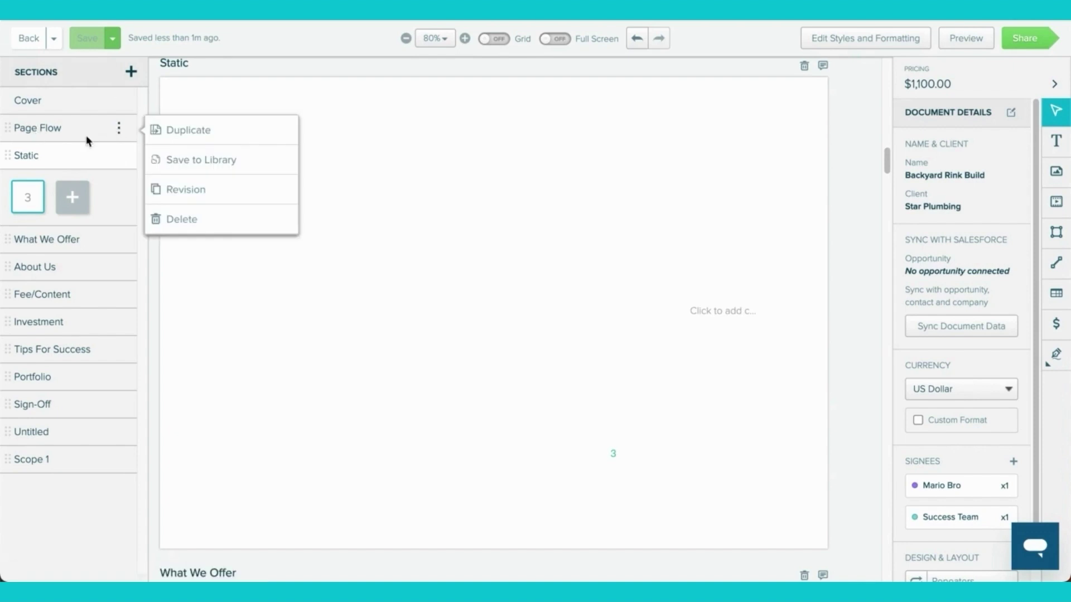
{"action": "left_click", "coordinate": [197, 219]}
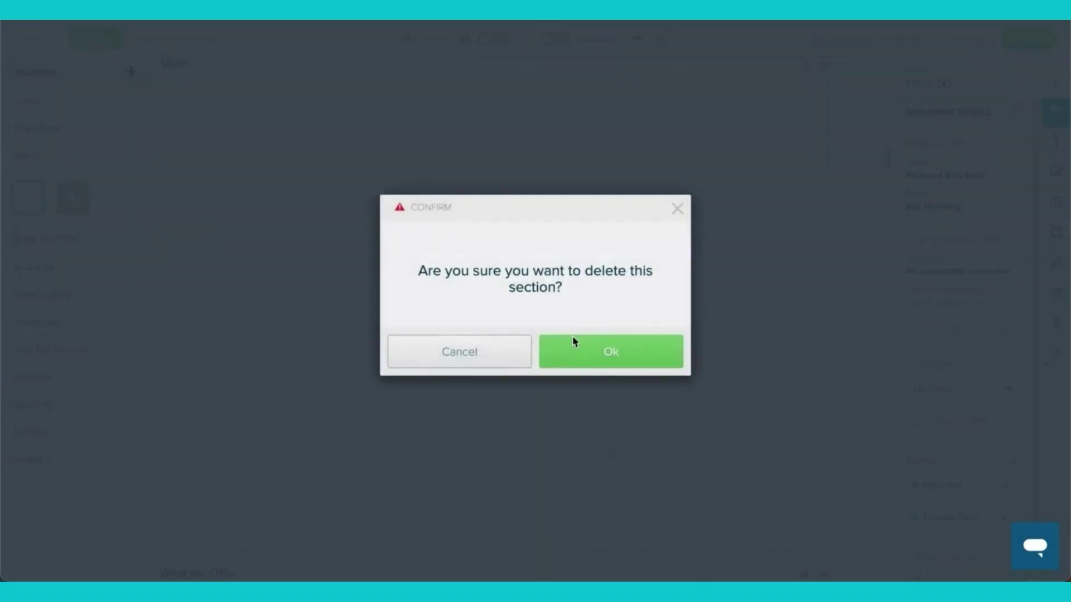
{"action": "left_click", "coordinate": [574, 342]}
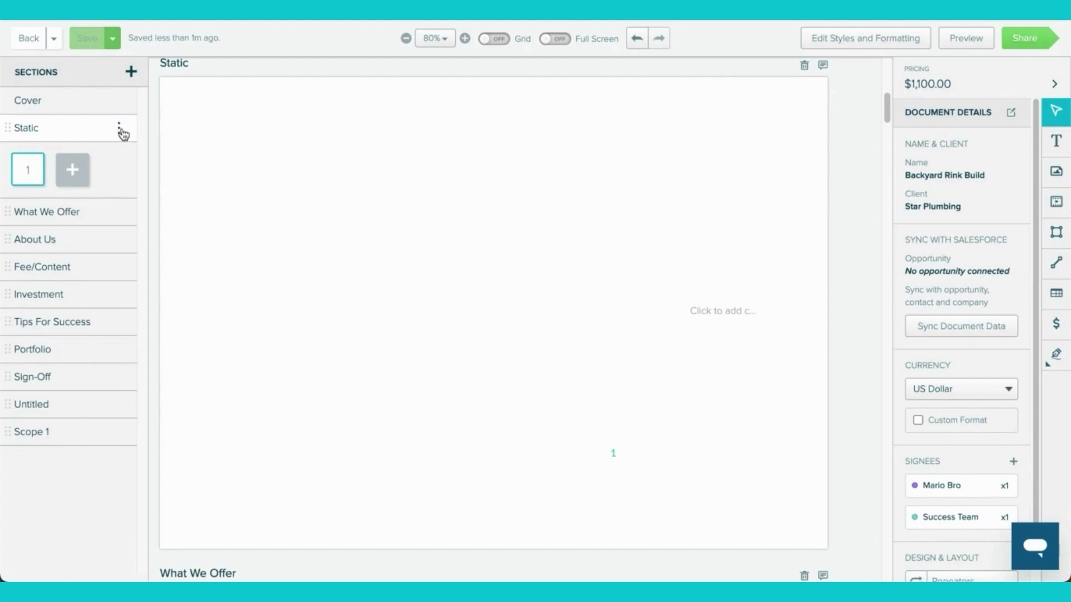
{"action": "left_click", "coordinate": [121, 129]}
{"action": "left_click", "coordinate": [217, 219]}
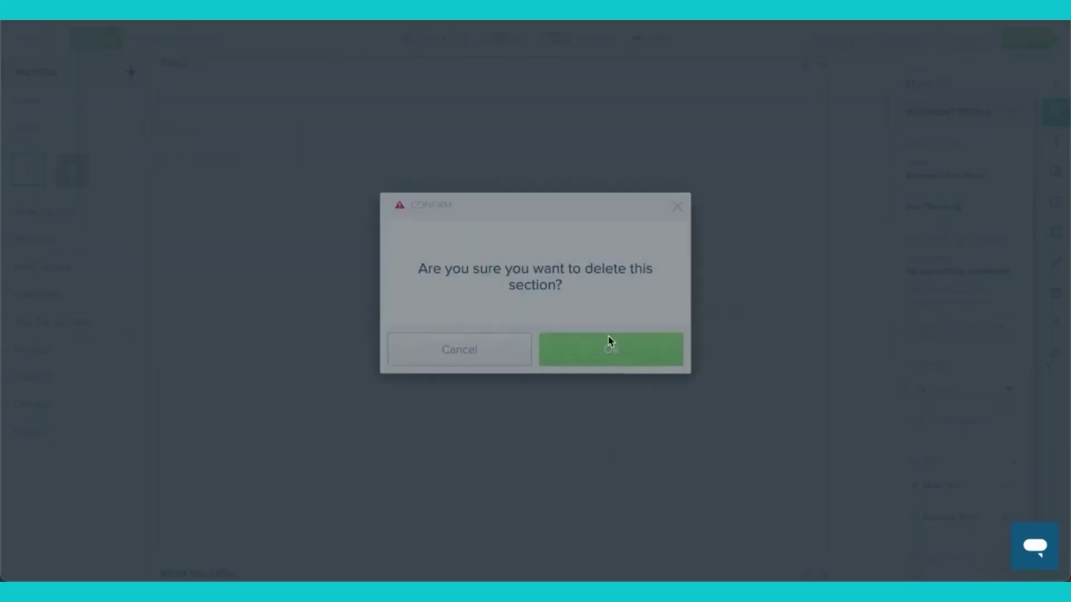
{"action": "left_click", "coordinate": [643, 353]}
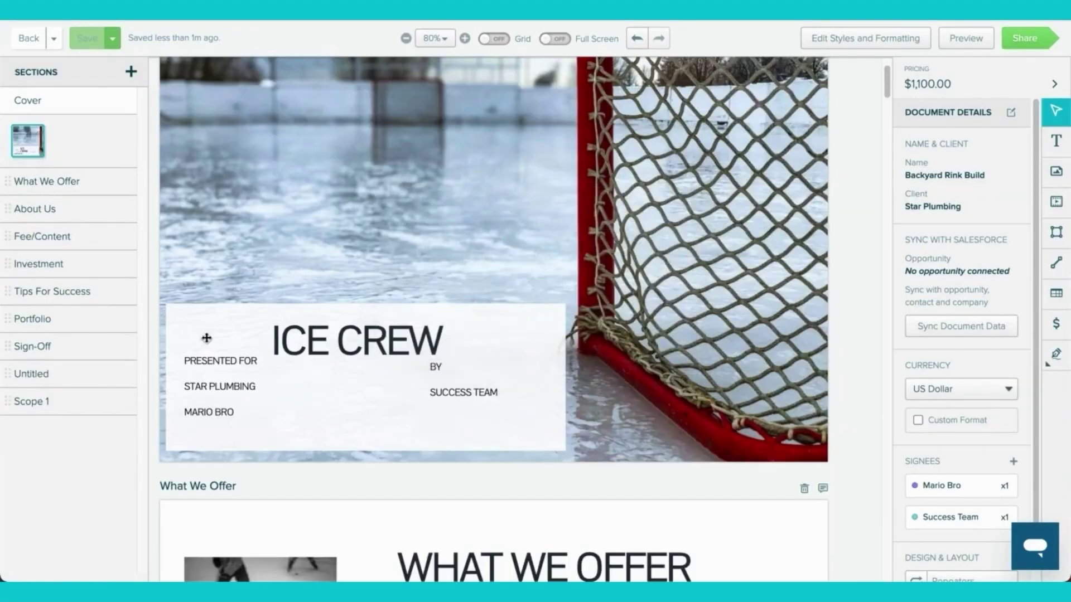
{"action": "scroll", "coordinate": [444, 292], "scroll_direction": "up", "scroll_amount": 3}
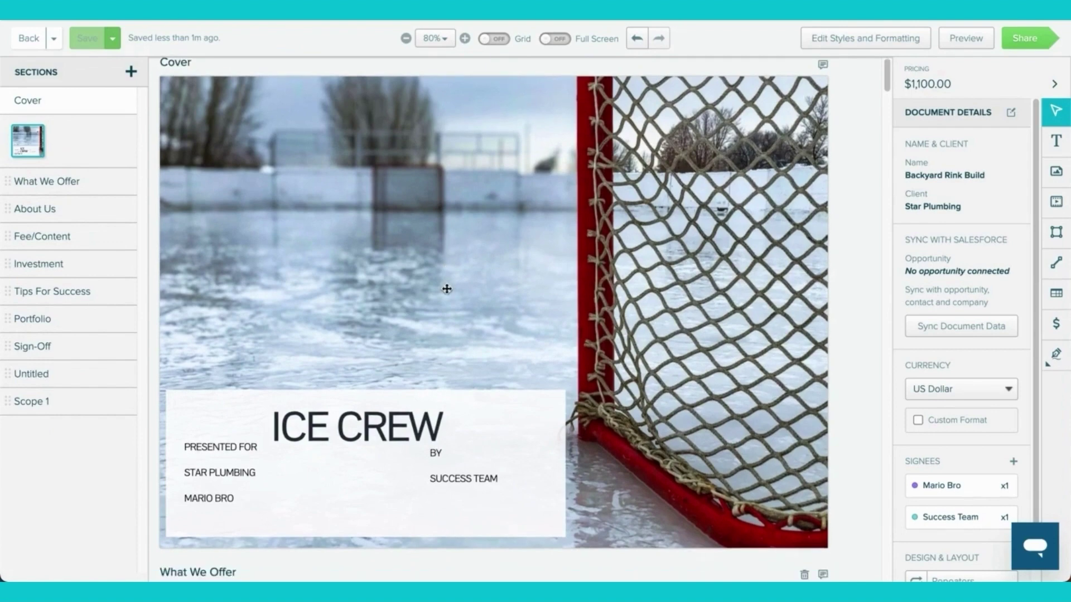
Open the Example Company copy of the ICE CREW proposal and review its Document Details sidebar.
{"action": "scroll", "coordinate": [446, 289], "scroll_direction": "down", "scroll_amount": 1}
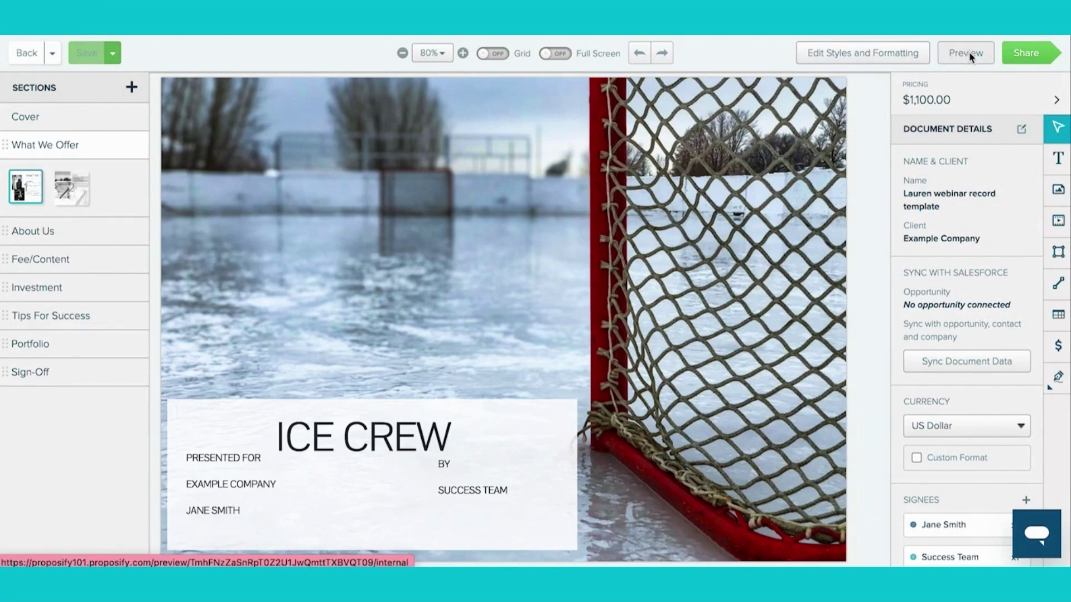
{"action": "left_click", "coordinate": [1025, 53]}
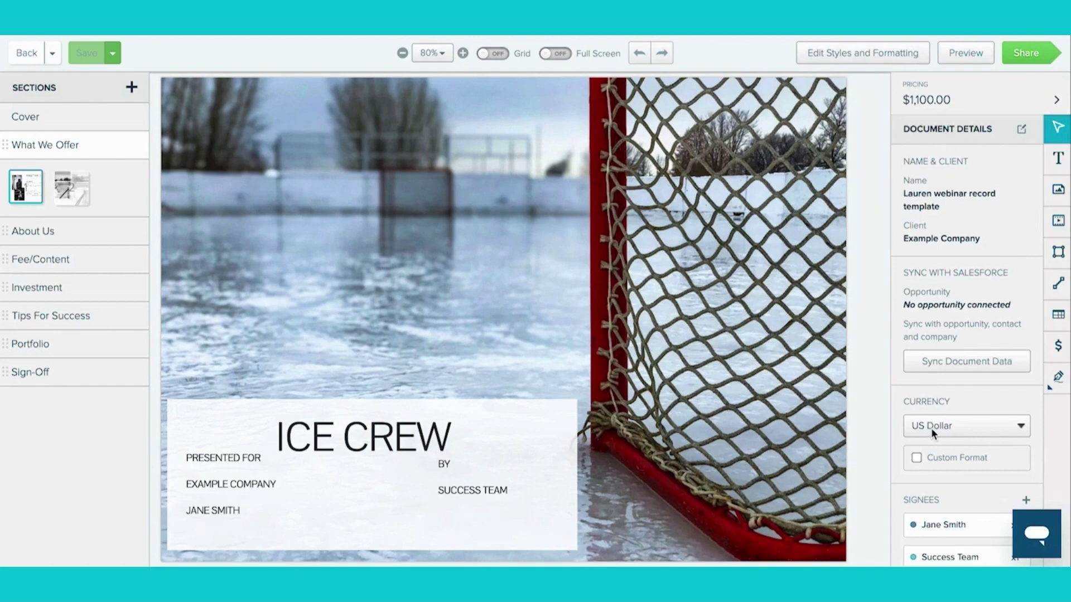
{"action": "scroll", "coordinate": [931, 427], "scroll_direction": "down", "scroll_amount": 2}
{"action": "scroll", "coordinate": [932, 427], "scroll_direction": "up", "scroll_amount": 2}
Inspect the cover photo's Image Properties, the ICE CREW title's Textbox Properties, then the photo again.
{"action": "left_click", "coordinate": [452, 239]}
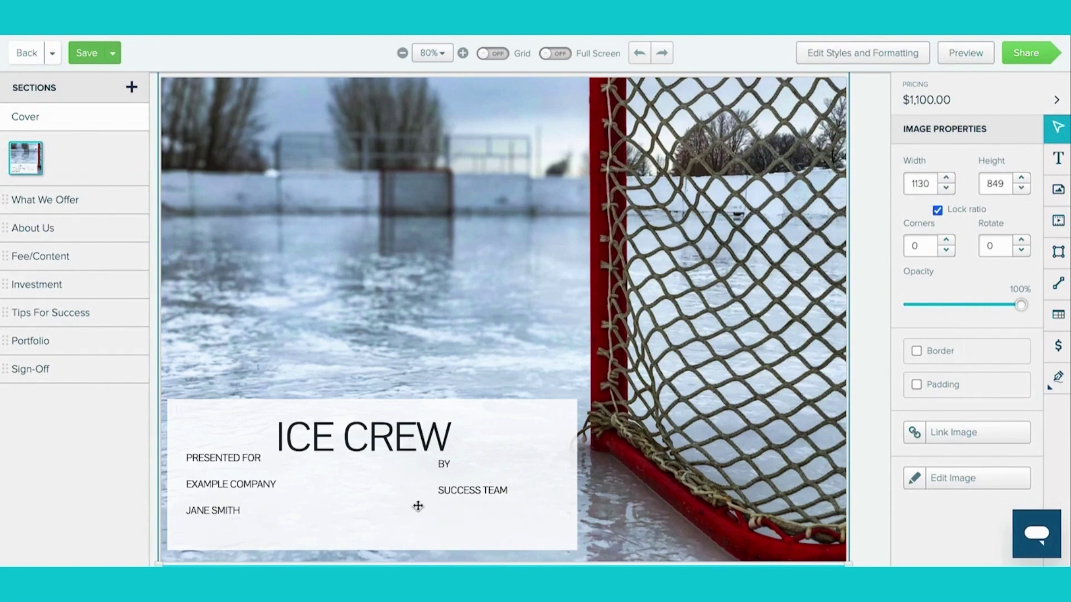
{"action": "left_click", "coordinate": [377, 435]}
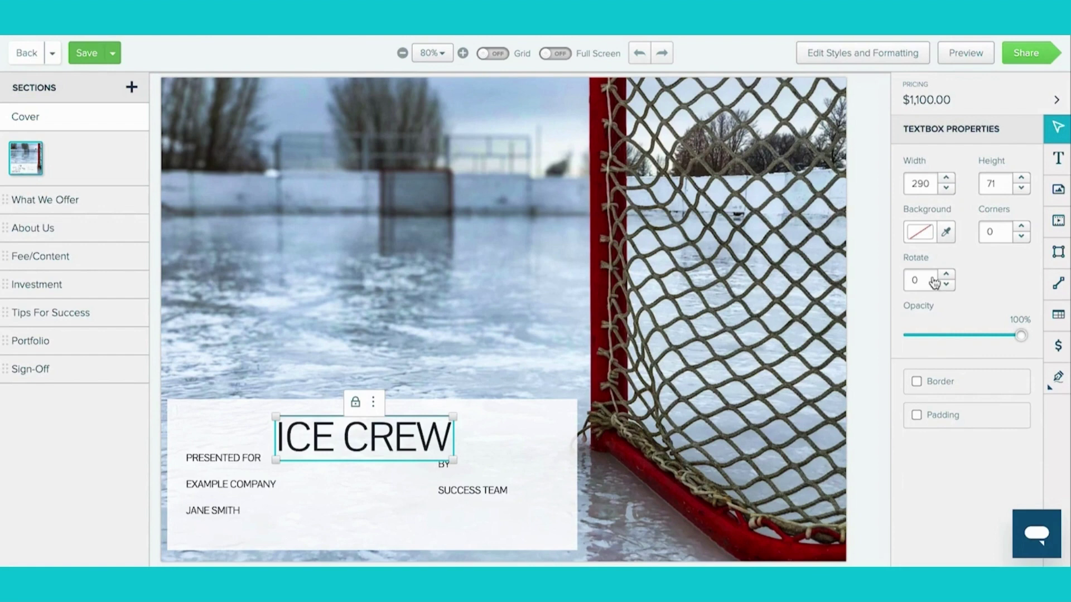
{"action": "left_click", "coordinate": [465, 265]}
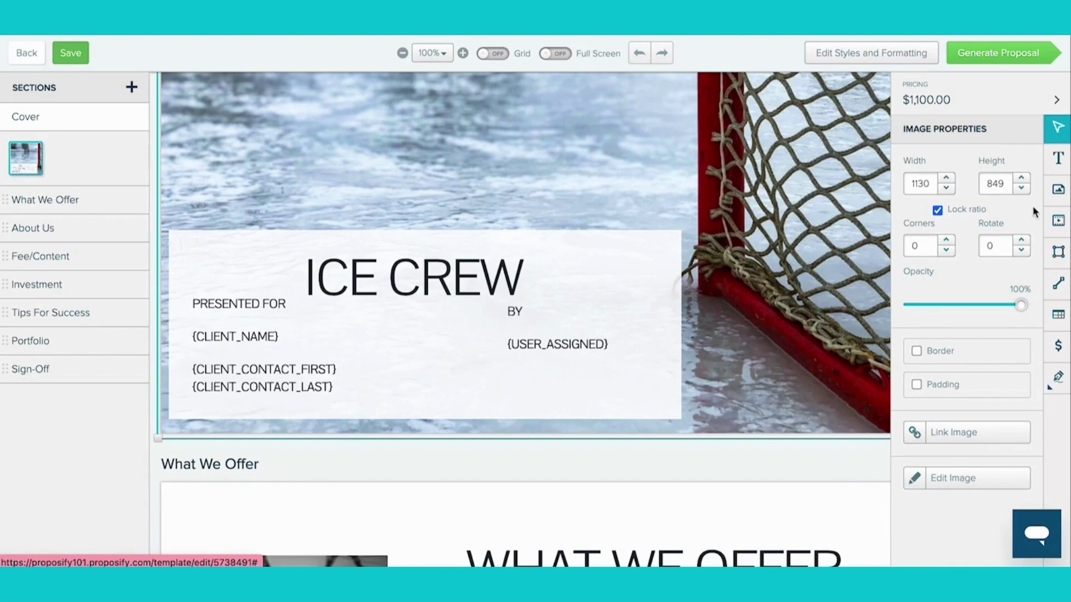
Browse the Image Library's saved images and Unsplash Photos, then close the library.
{"action": "left_click", "coordinate": [1062, 193]}
{"action": "mouse_move", "coordinate": [777, 362]}
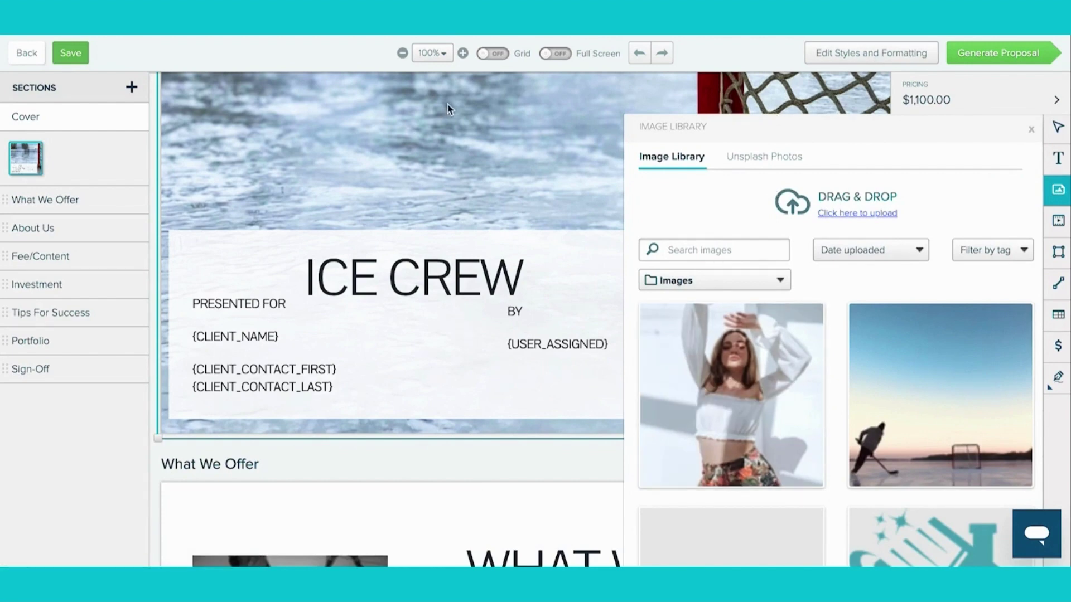
{"action": "left_click", "coordinate": [763, 157]}
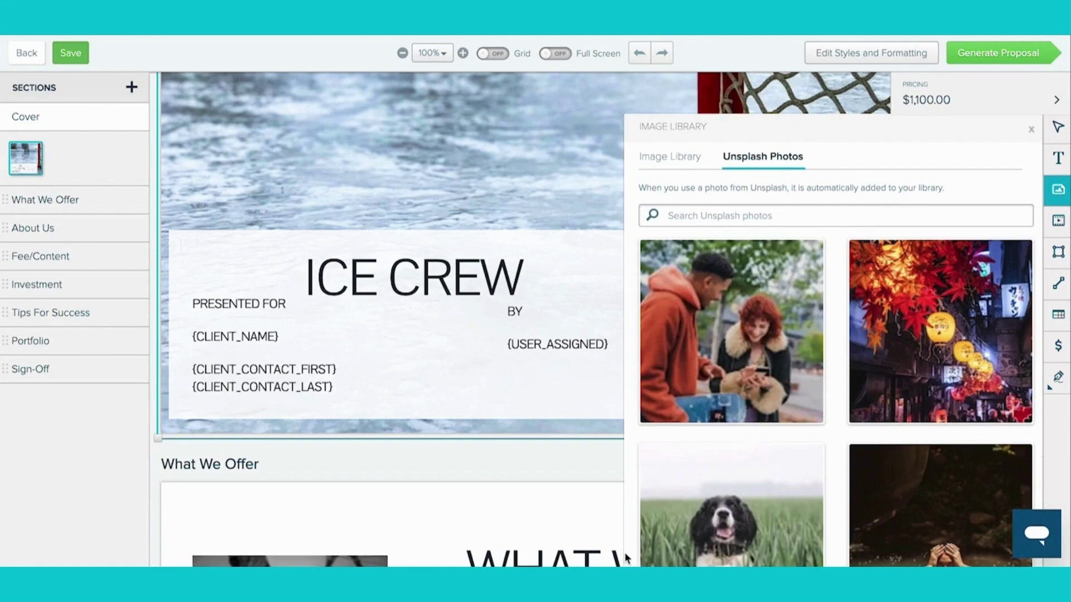
{"action": "left_click", "coordinate": [1031, 128]}
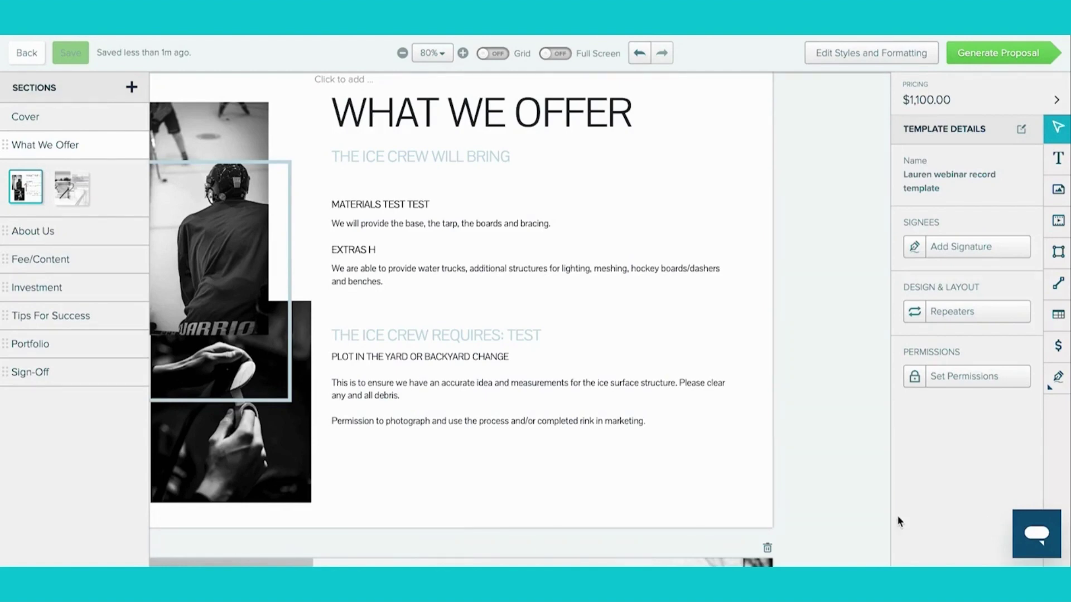
In Repeaters mode, draw a text box near the page's bottom-right corner.
{"action": "left_click", "coordinate": [947, 316]}
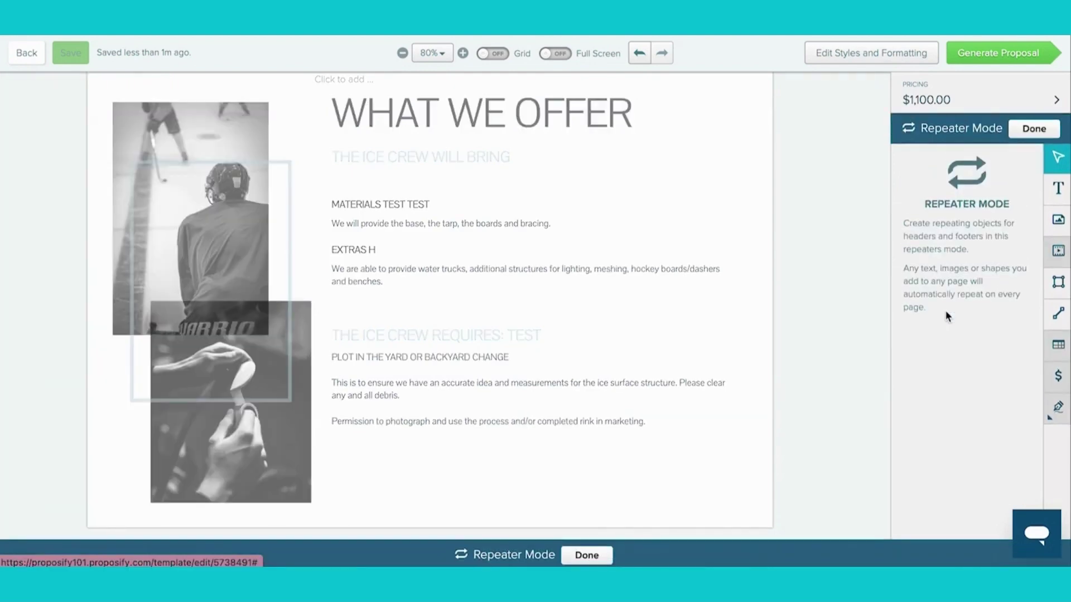
{"action": "left_click", "coordinate": [1058, 192]}
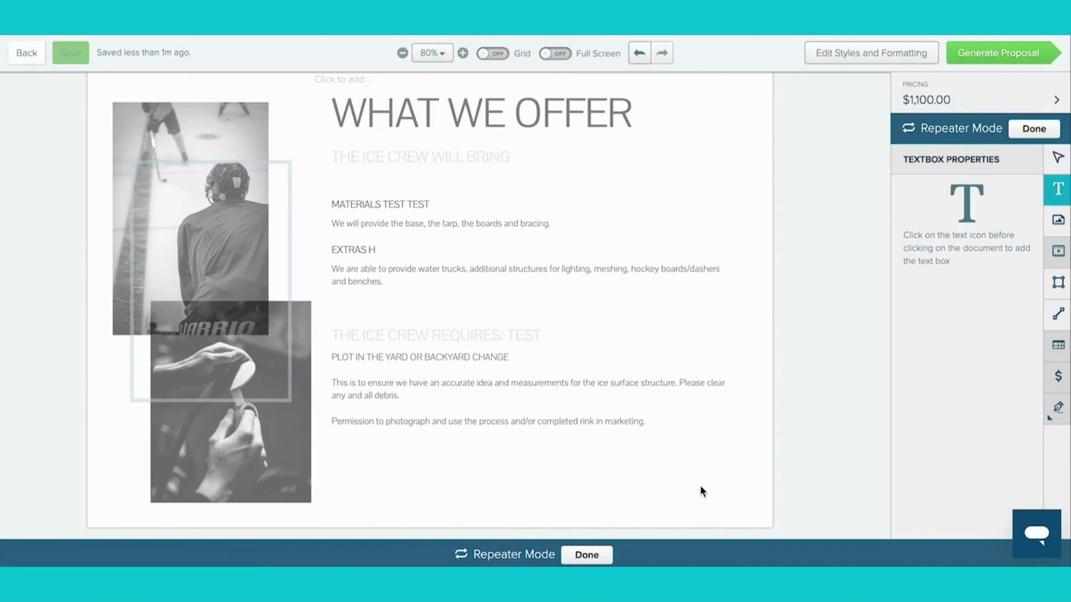
{"action": "left_click", "coordinate": [739, 483]}
{"action": "left_click_drag", "start_coordinate": [749, 519], "coordinate": [699, 482]}
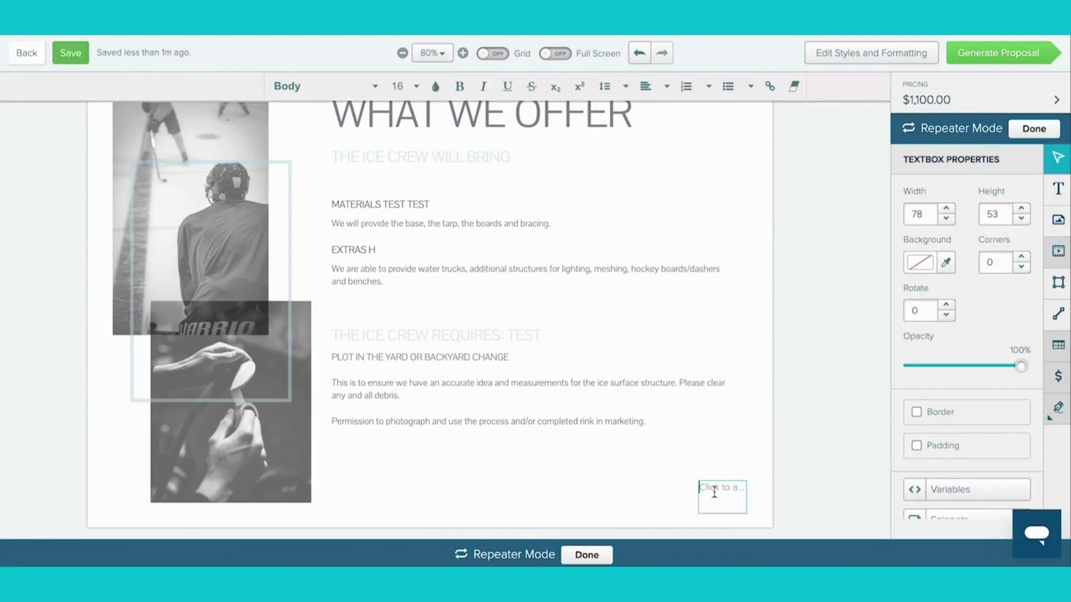
Insert the Page Number variable found by searching 'page', then check it on later pages.
{"action": "left_click", "coordinate": [960, 495]}
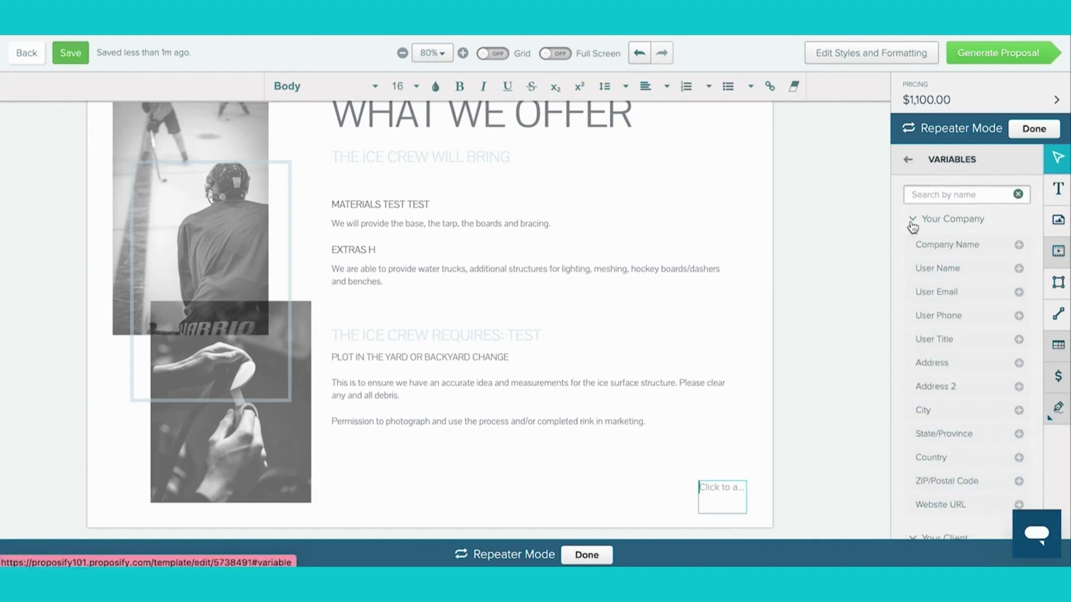
{"action": "left_click", "coordinate": [923, 195]}
{"action": "type", "text": "page"}
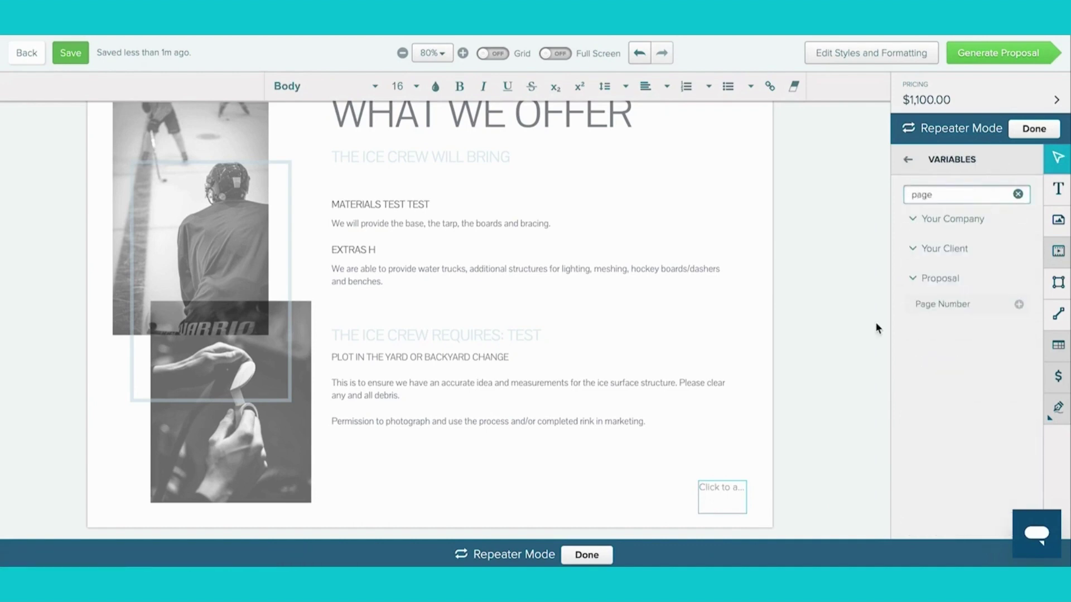
{"action": "left_click", "coordinate": [957, 306]}
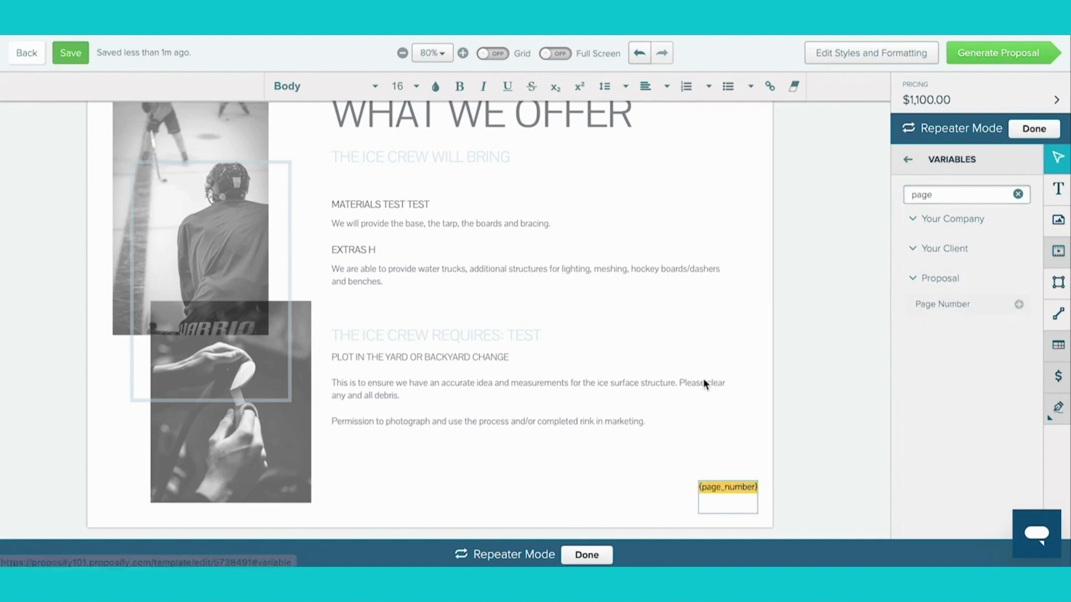
{"action": "scroll", "coordinate": [704, 384], "scroll_direction": "down", "scroll_amount": 2}
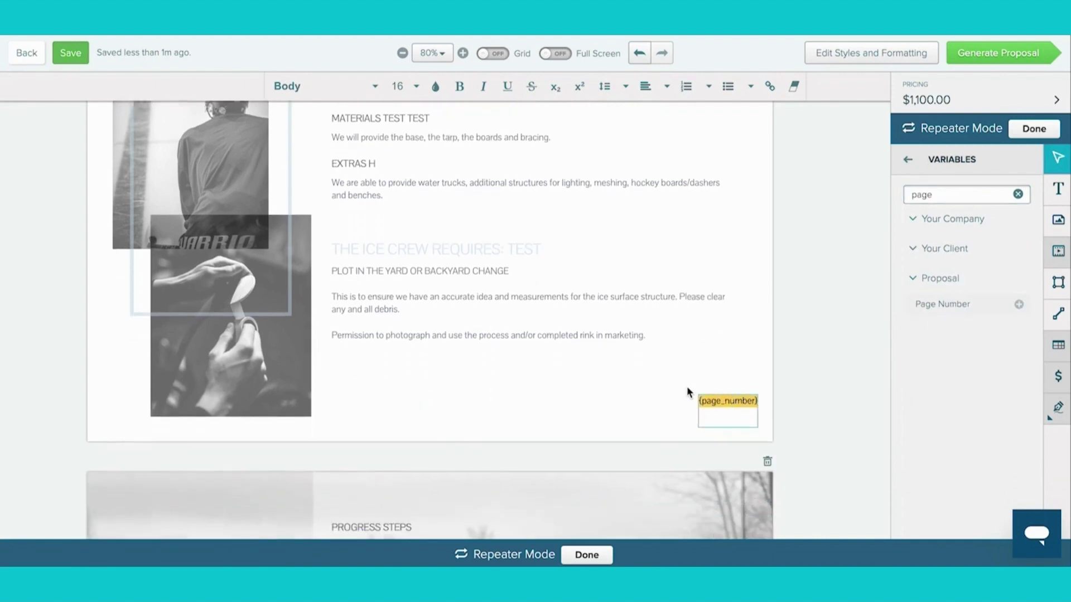
{"action": "scroll", "coordinate": [687, 387], "scroll_direction": "down", "scroll_amount": 10}
{"action": "scroll", "coordinate": [687, 390], "scroll_direction": "down", "scroll_amount": 3}
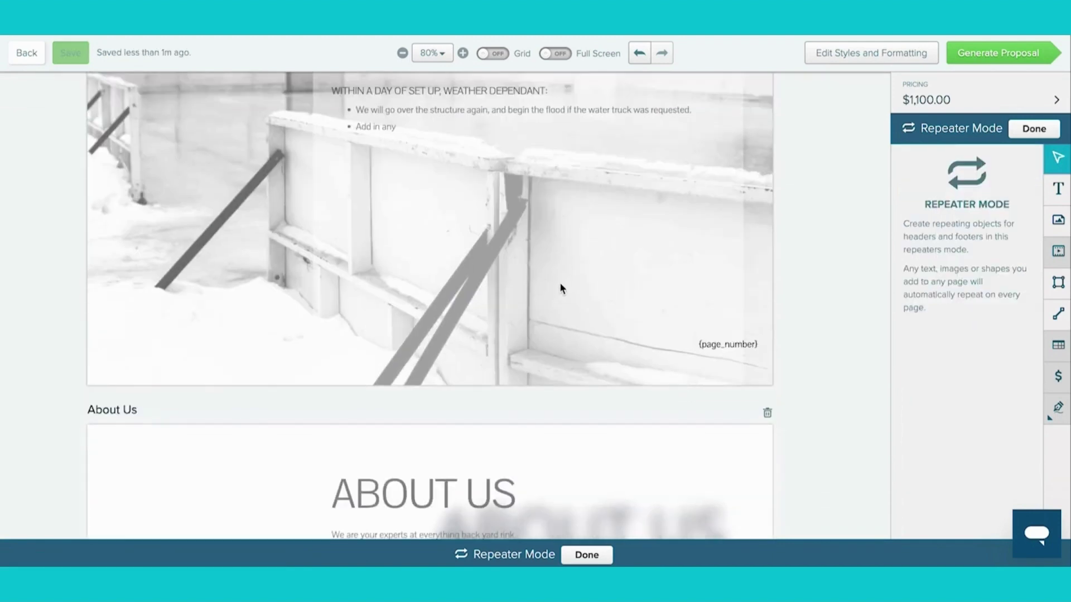
{"action": "scroll", "coordinate": [743, 358], "scroll_direction": "down", "scroll_amount": 10}
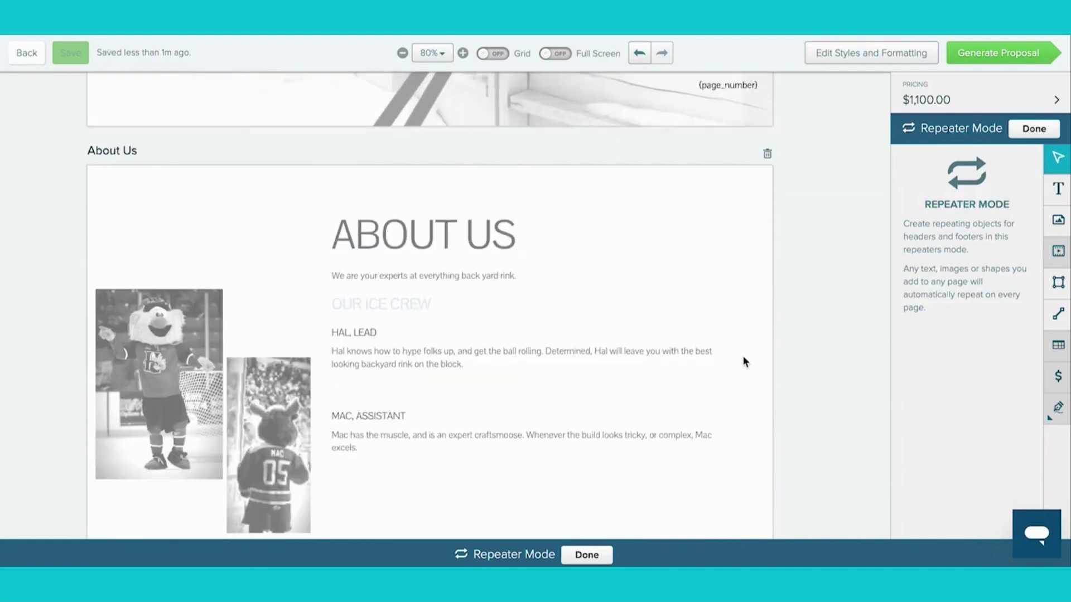